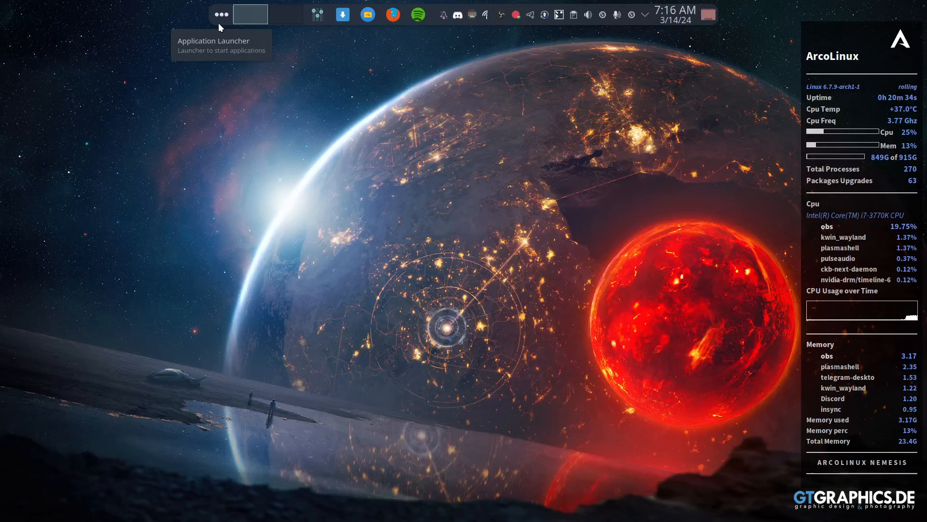
Enter desktop edit mode, open the widget list, and place an Analog Clock widget near the desktop's lower-right corner
right_click(432, 17)
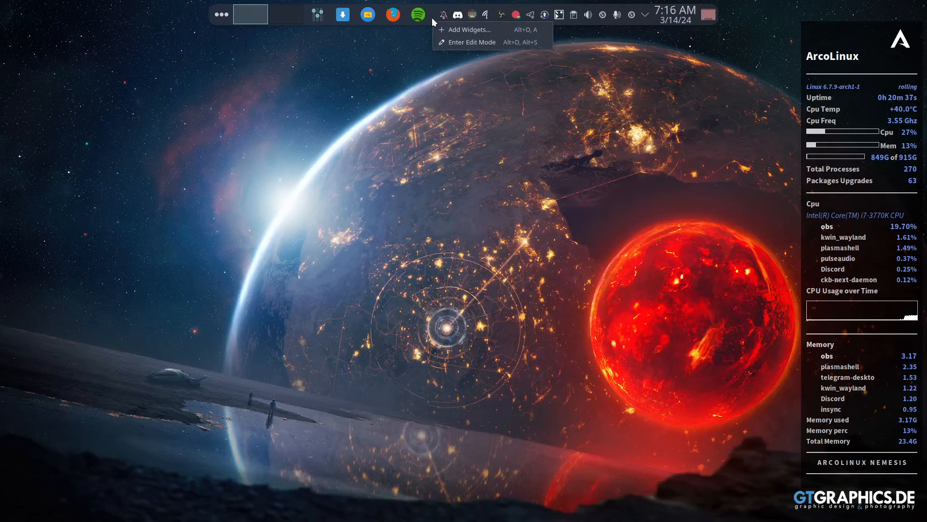
click(465, 43)
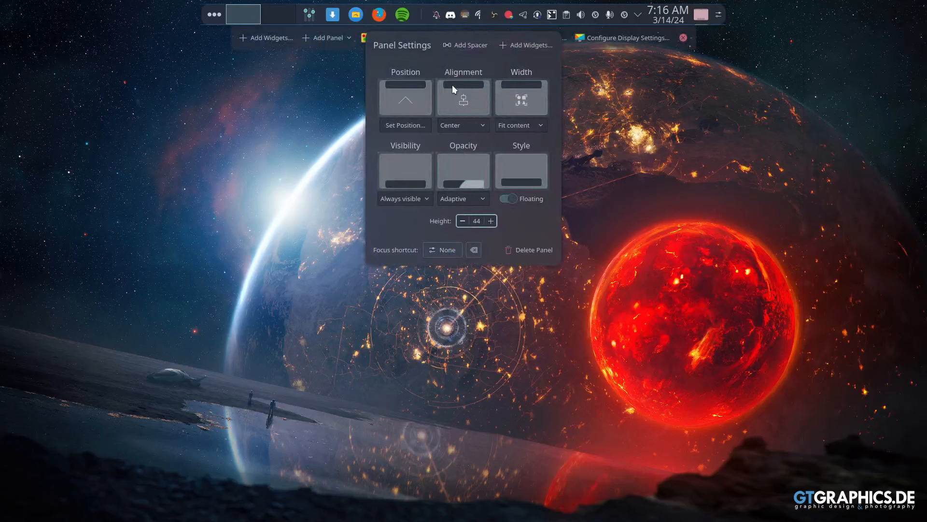
click(273, 39)
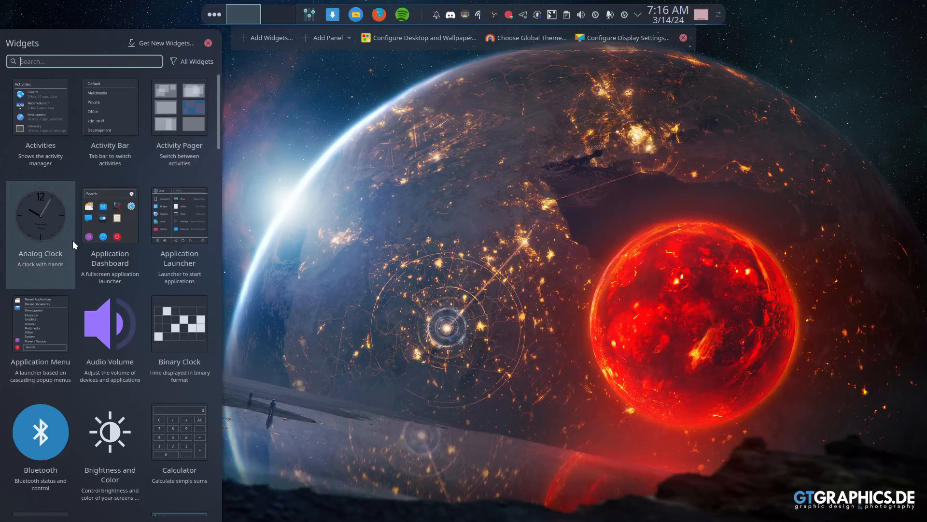
drag(55, 223, 868, 433)
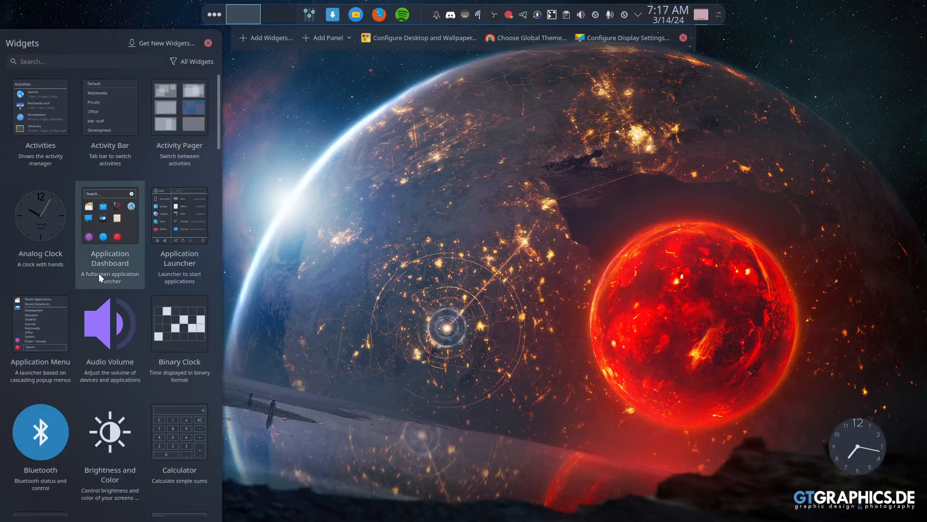
Browse the list of available widgets, from Activities down to the Icons-only Task Manager
scroll(94, 271, down, 1)
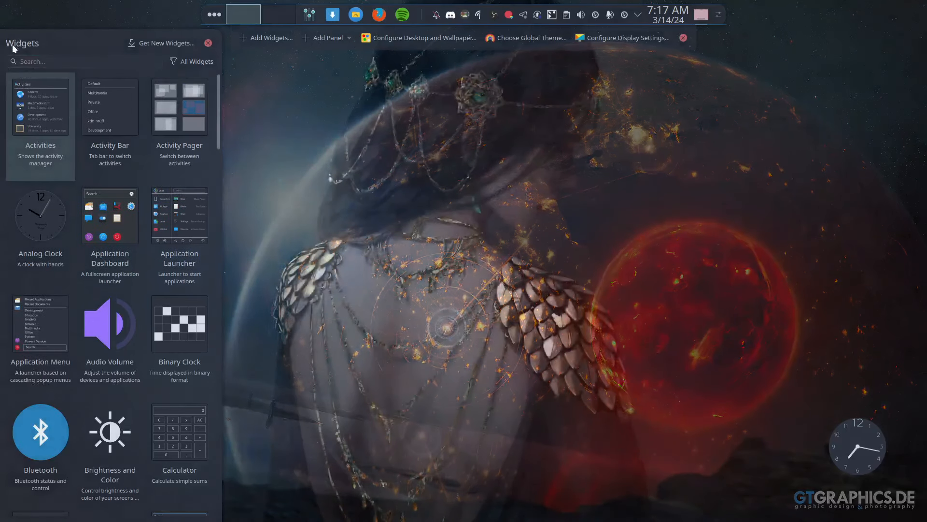
scroll(97, 315, down, 5)
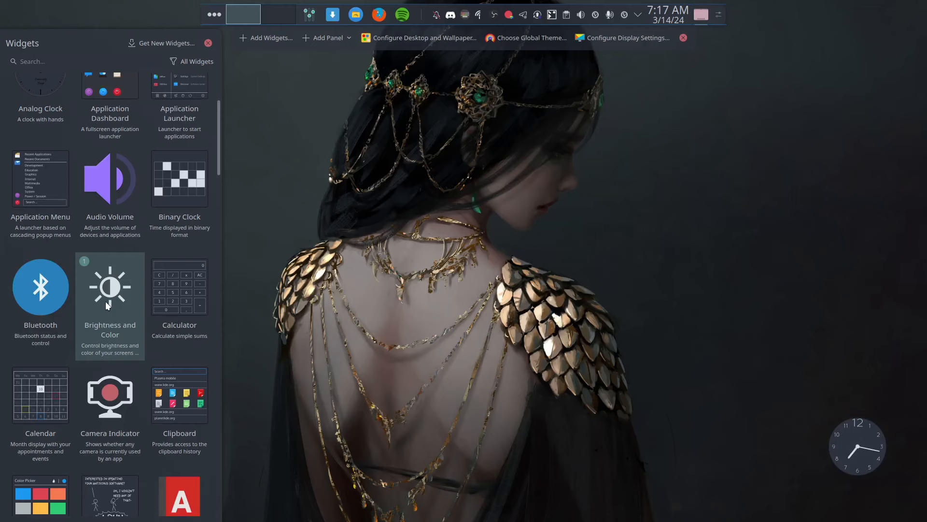
scroll(107, 305, down, 5)
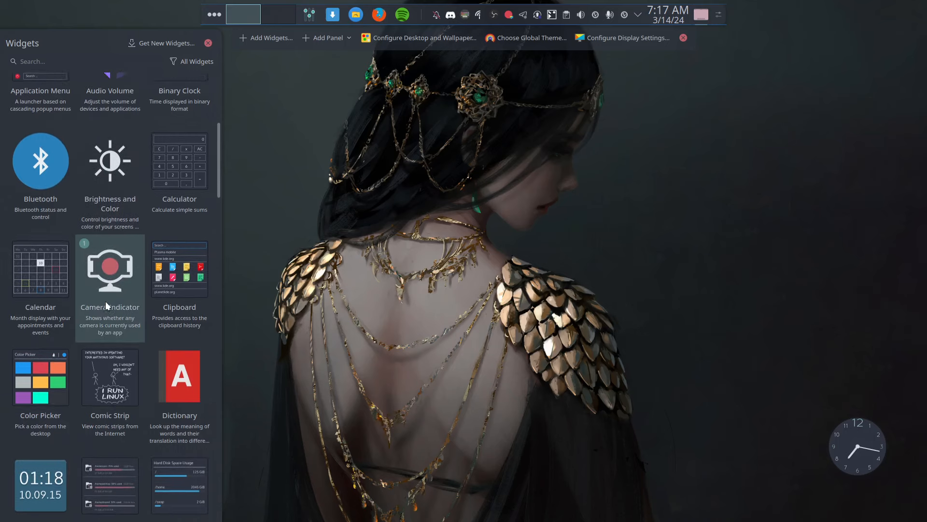
scroll(107, 303, down, 6)
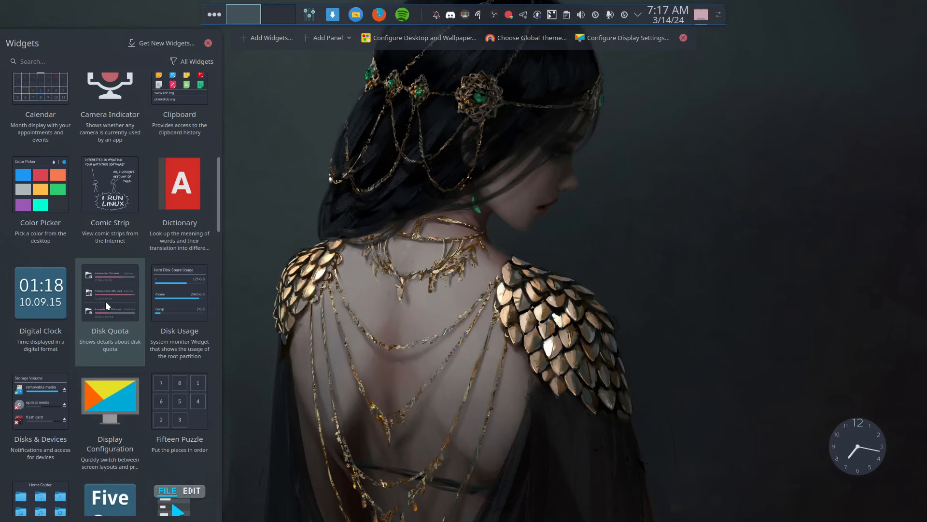
scroll(106, 301, down, 3)
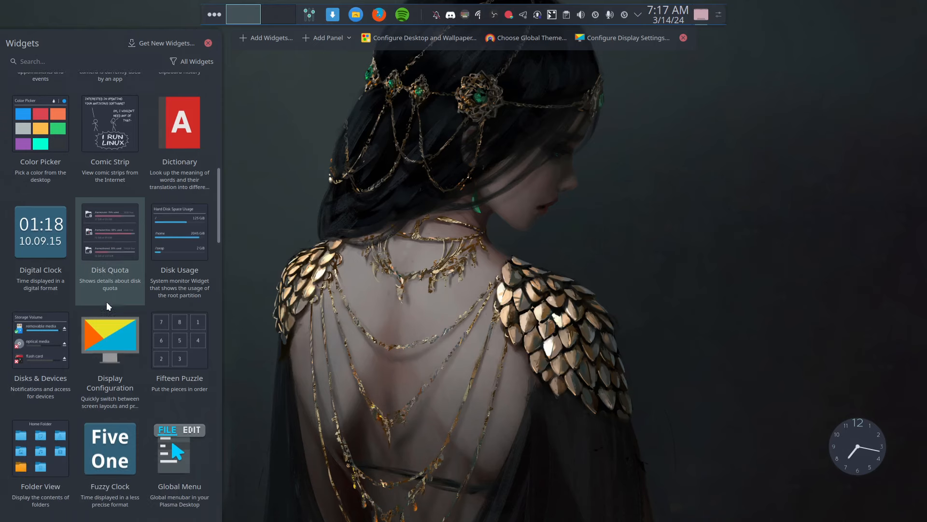
scroll(106, 302, down, 7)
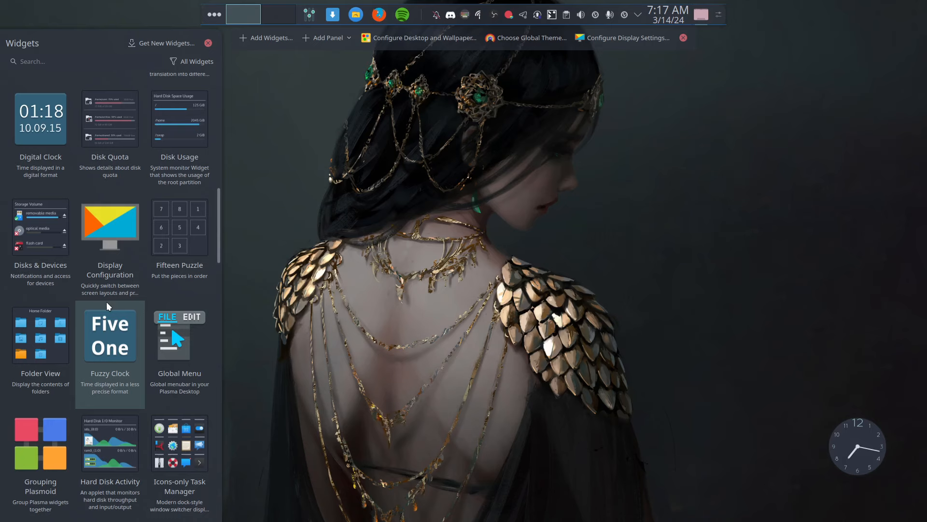
scroll(108, 111, up, 4)
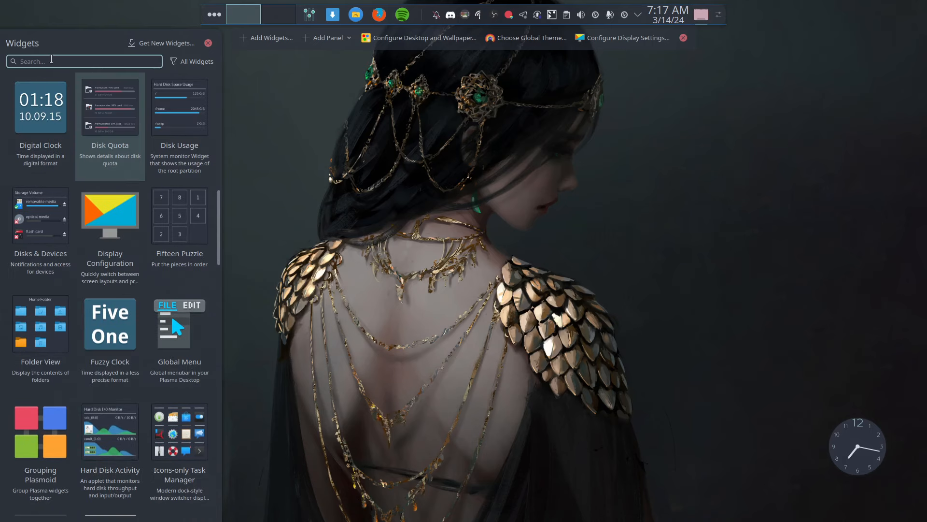
Search the widgets for "cpu" and place the Total CPU Use widget near the desktop's upper-right corner
click(46, 57)
text(cpu)
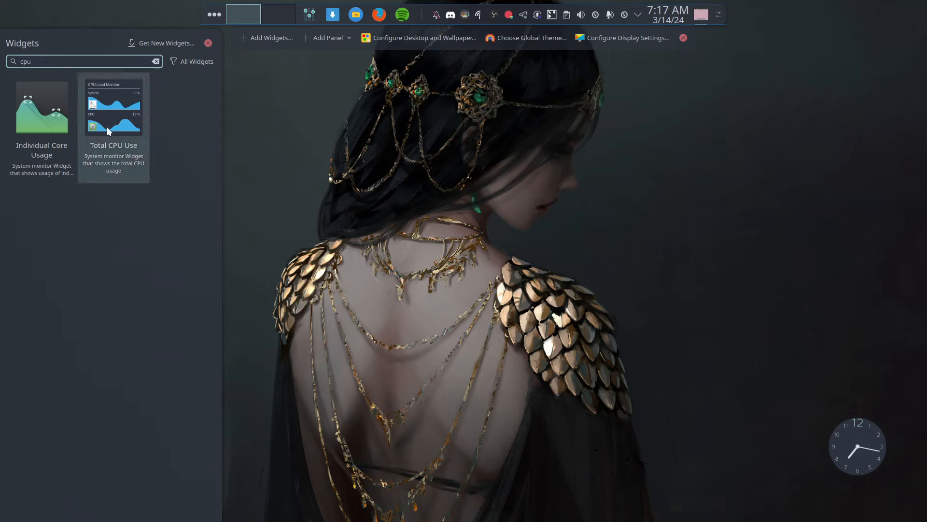
drag(106, 126, 850, 33)
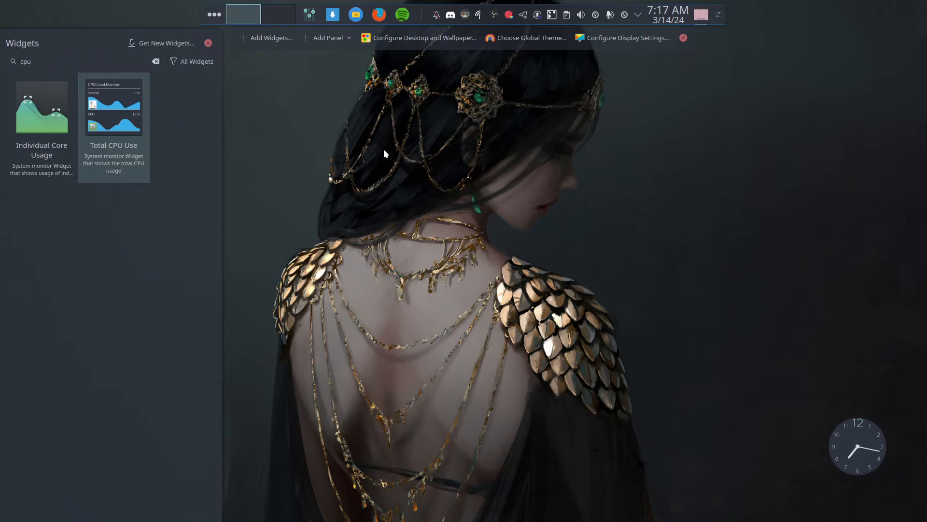
drag(113, 121, 825, 68)
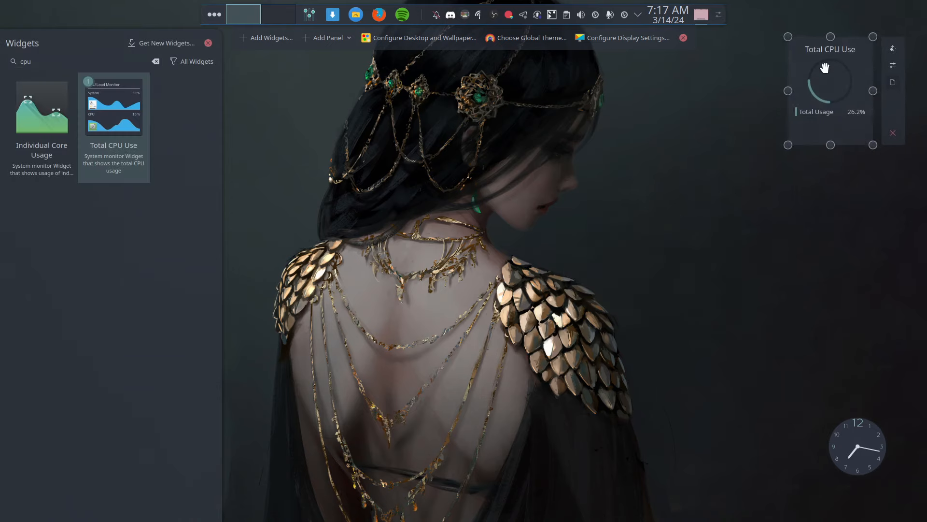
Examine the Total CPU Use widget's appearance, pie chart, sensor and keyboard shortcut settings, then close them unchanged
click(893, 64)
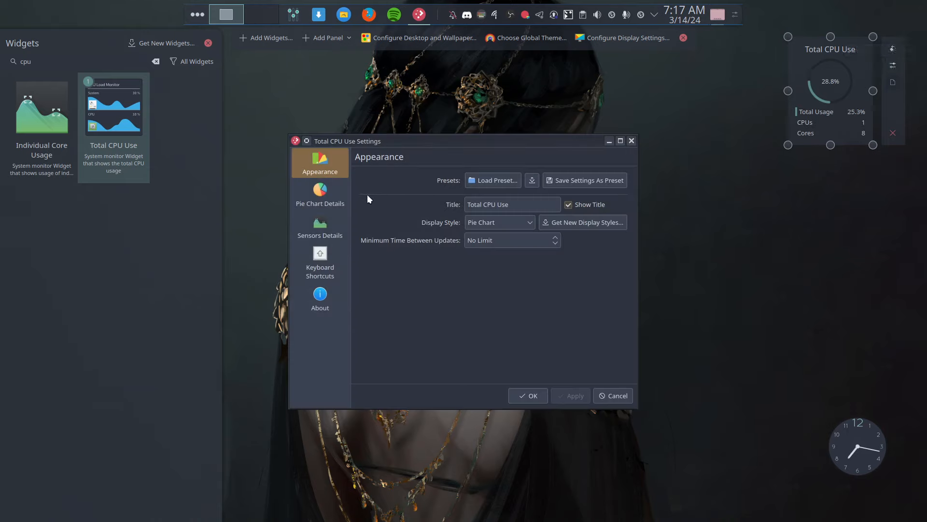
click(320, 193)
click(321, 228)
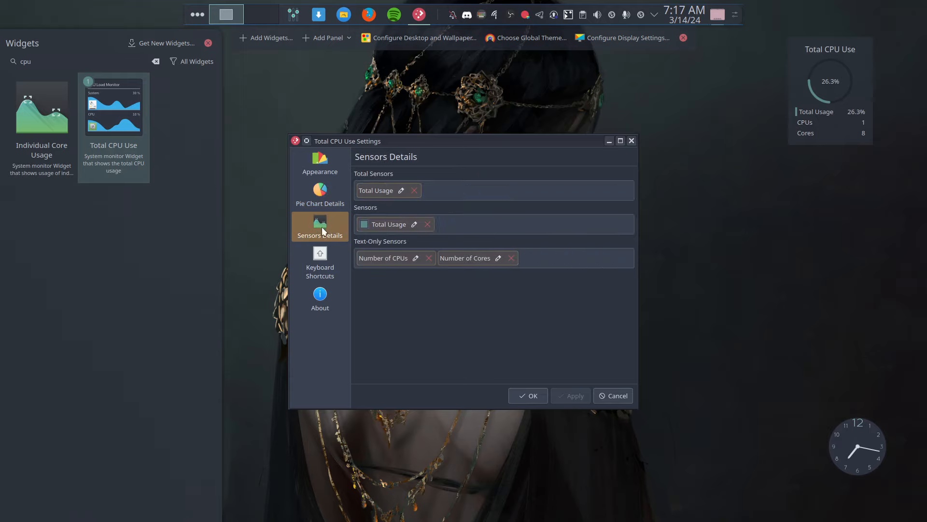
click(325, 266)
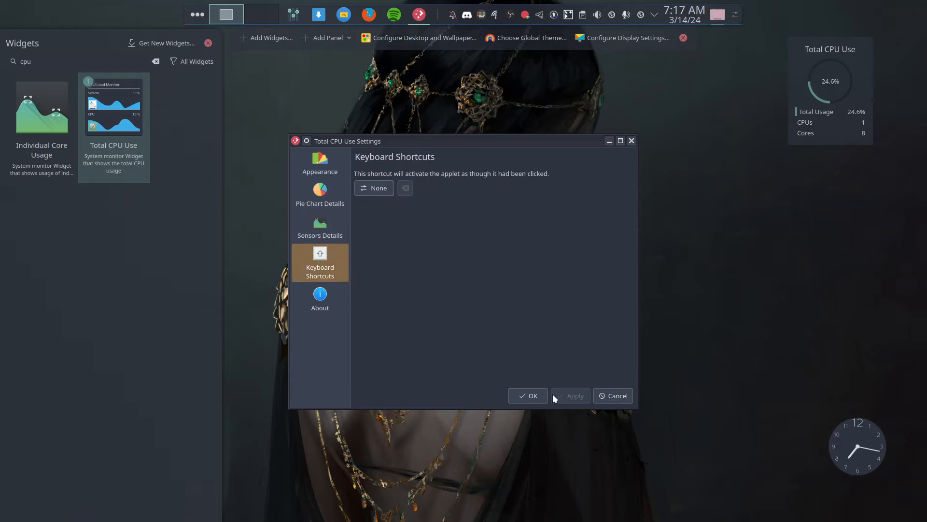
click(520, 396)
Move the Total CPU Use widget closer to the desktop's upper-right corner and place the Analog Clock just below it
mouse_move(885, 83)
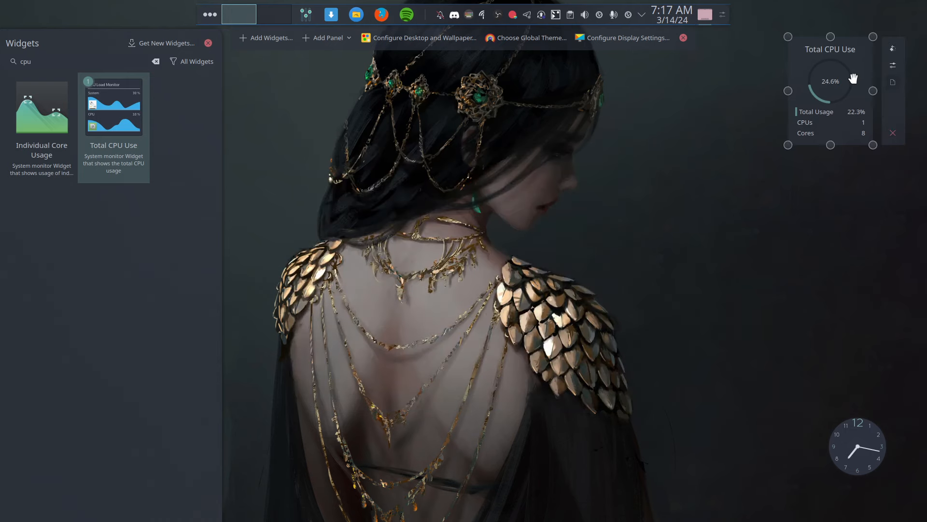
drag(830, 86, 880, 60)
drag(857, 449, 880, 165)
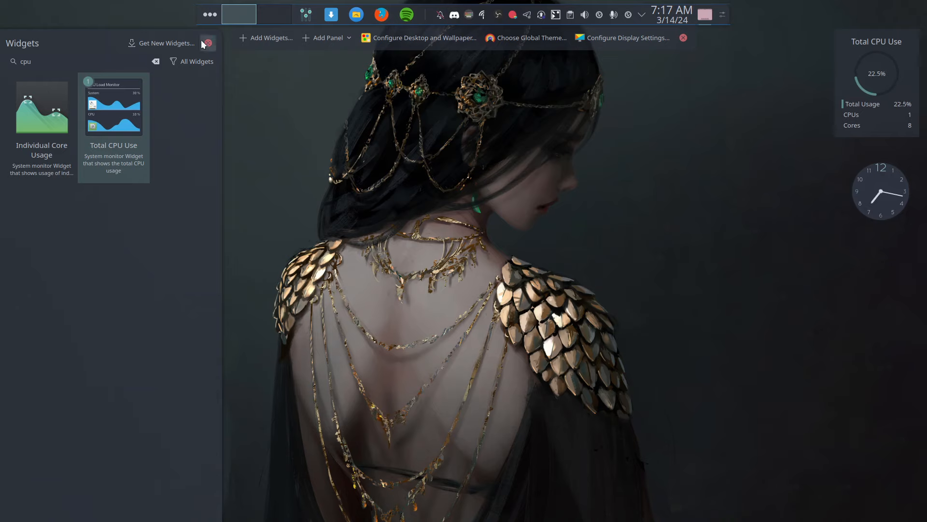
Open the download window for new Plasma widgets and enlarge it to show full widget descriptions
click(162, 44)
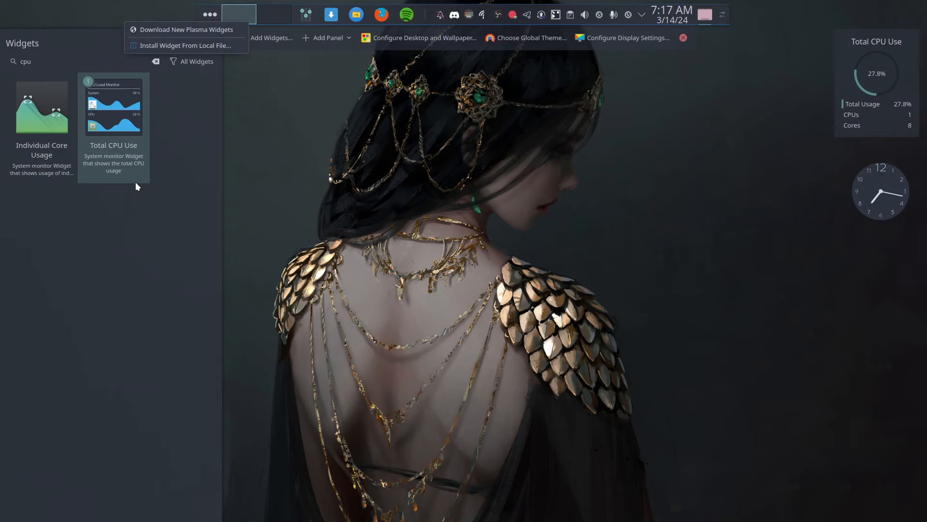
click(193, 30)
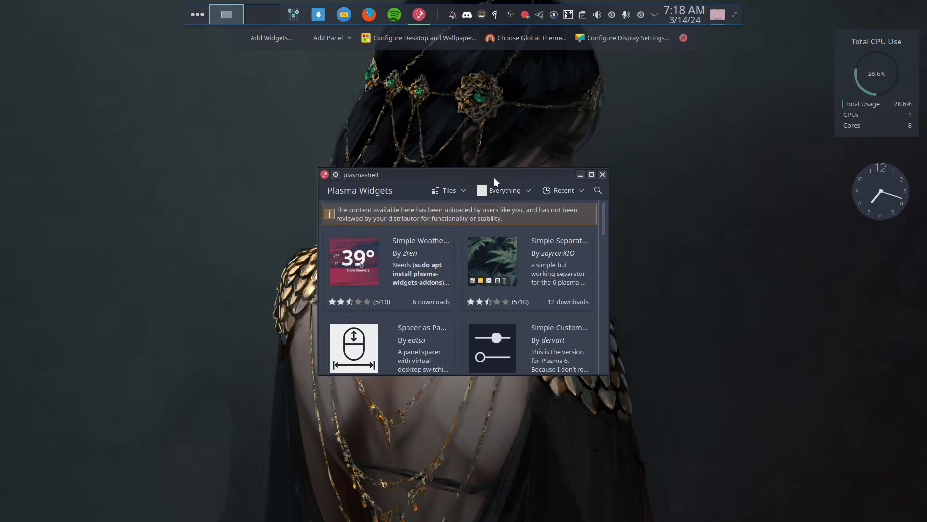
drag(494, 177, 257, 91)
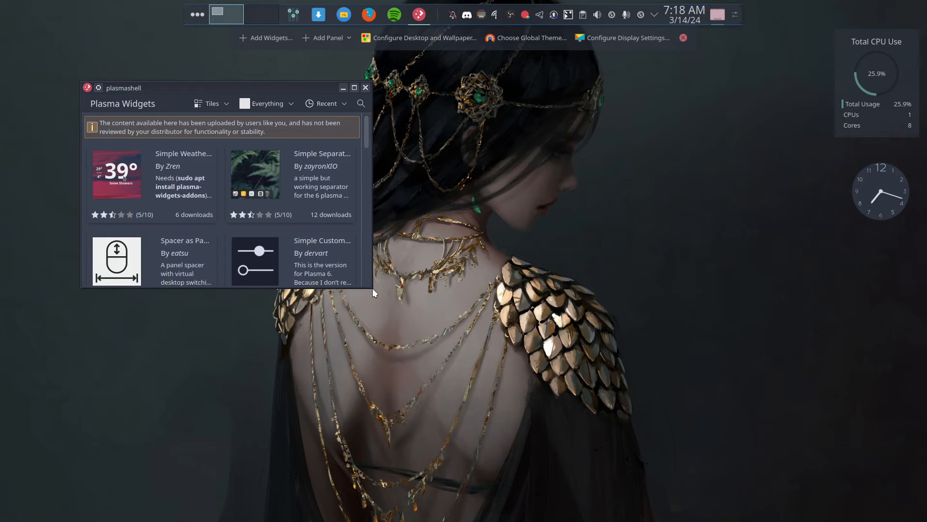
drag(373, 288, 739, 422)
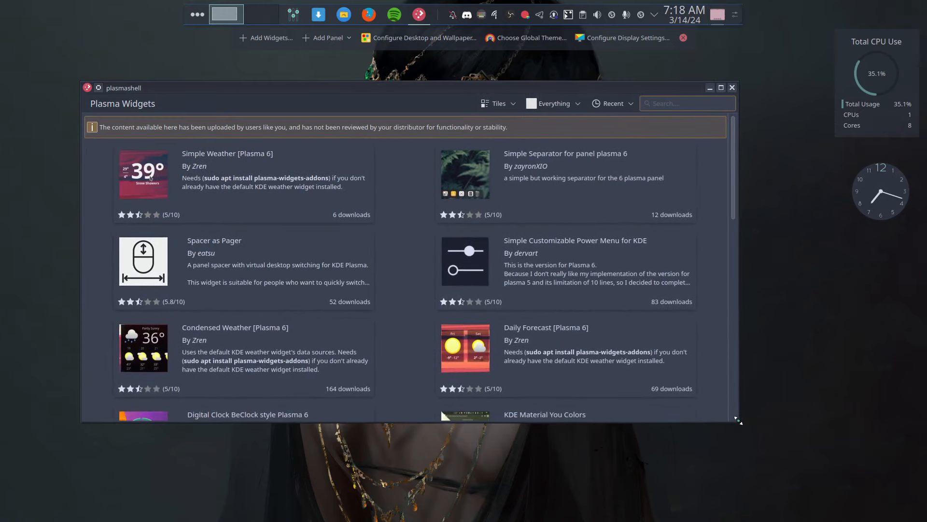
Search the downloadable widgets for "plasma 6", look through the results, and close the download window
click(665, 109)
text(plas)
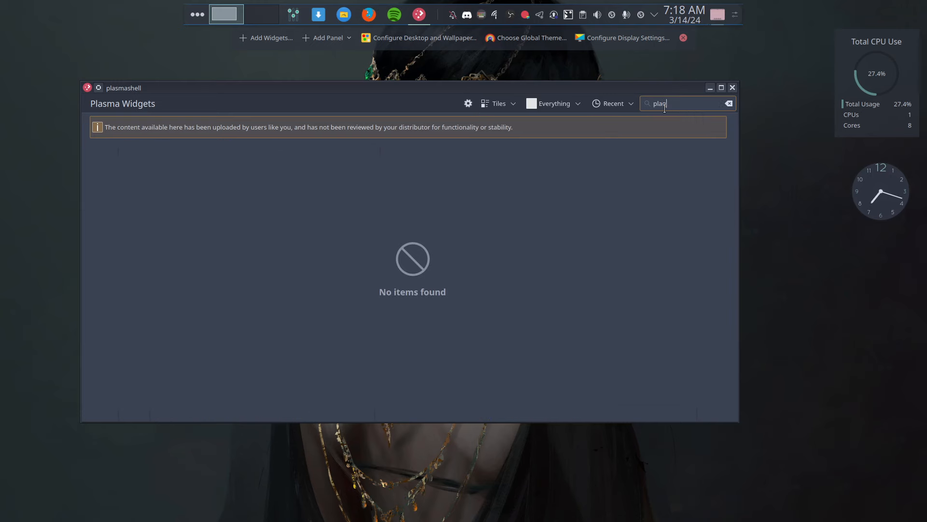
text(ma 6)
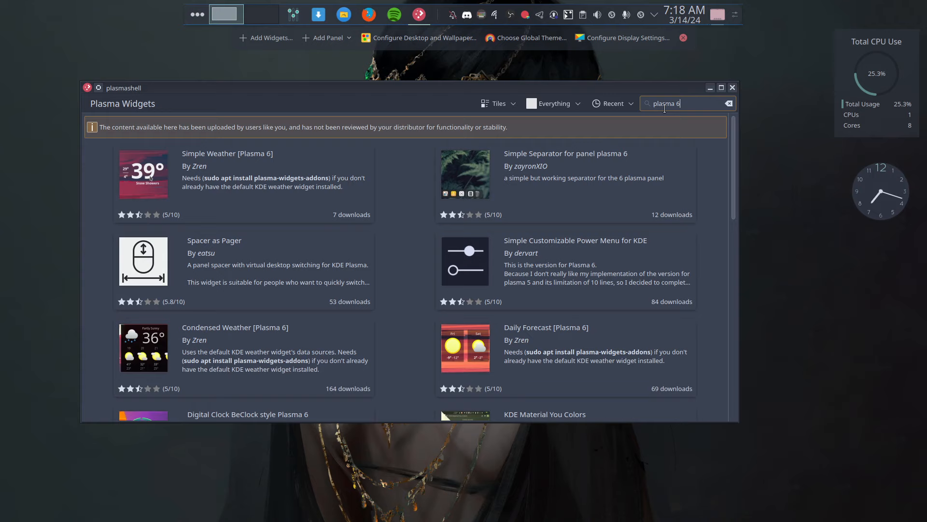
mouse_move(273, 191)
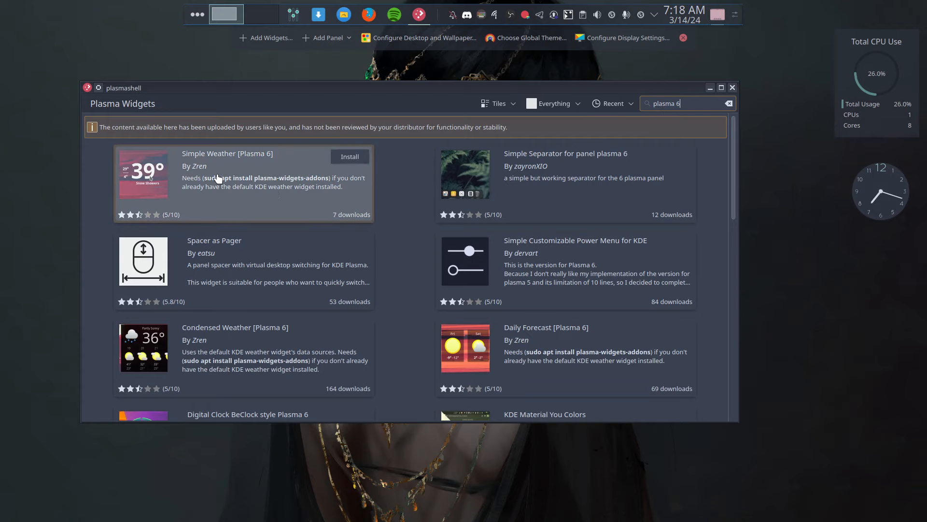
mouse_move(551, 263)
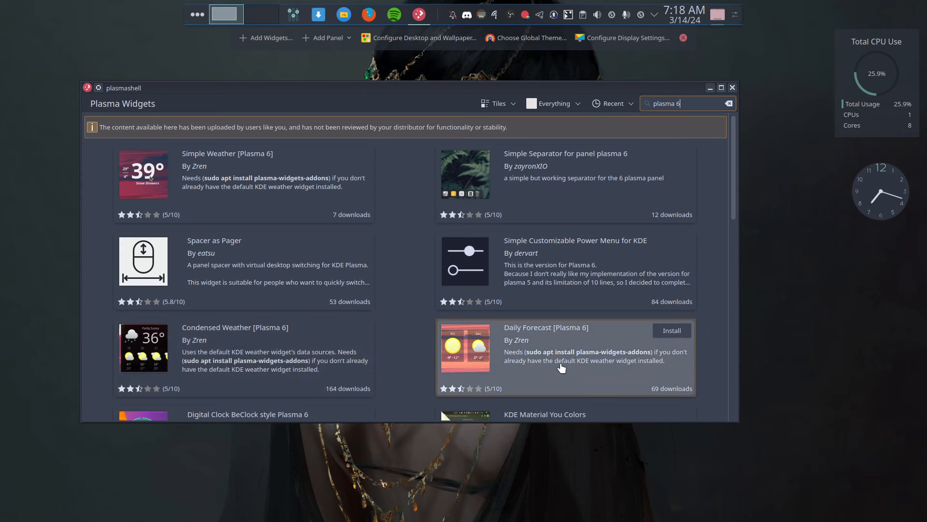
scroll(376, 331, down, 2)
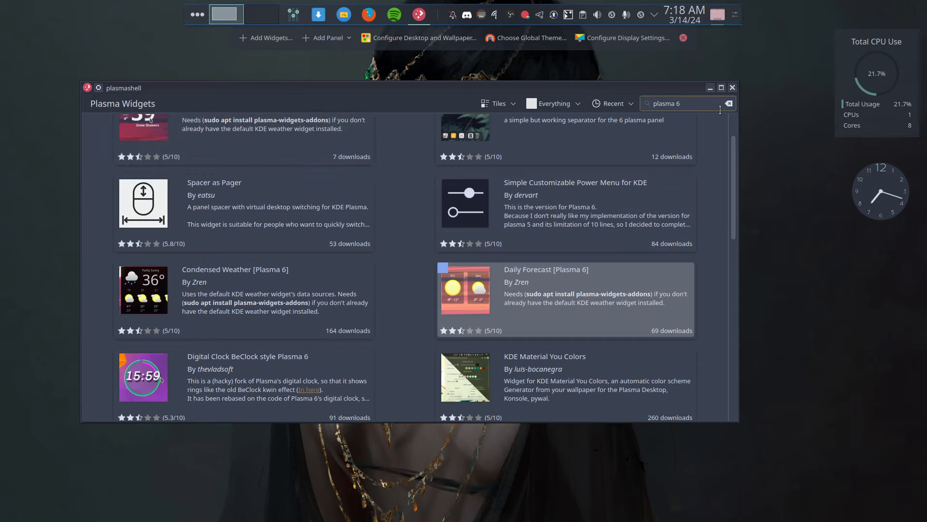
click(733, 88)
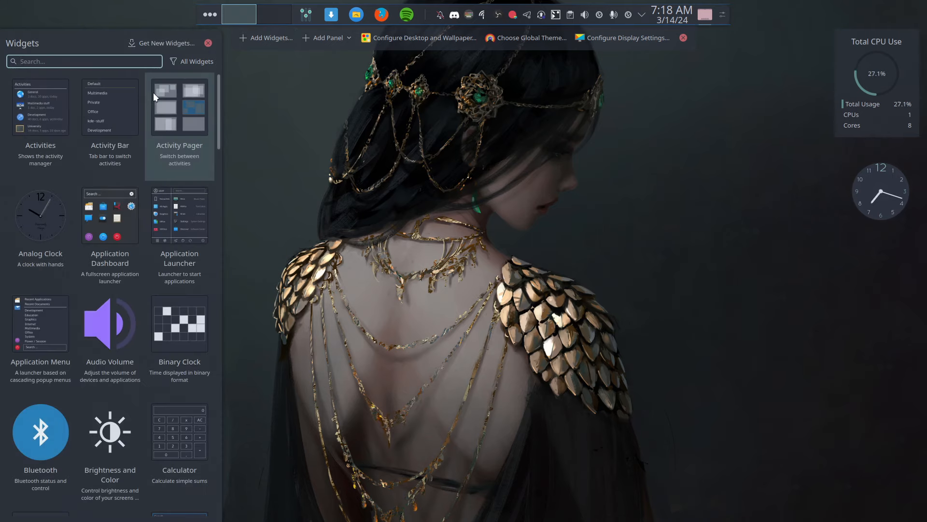
Filter the installed widgets by "we" and place the Daily Forecast widget on the desktop
text(z)
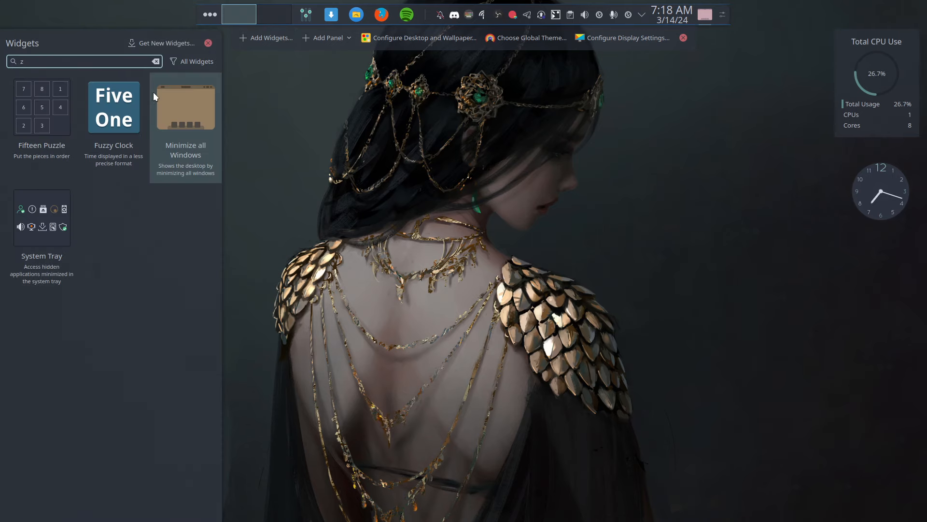
key(BackSpace)
text(we)
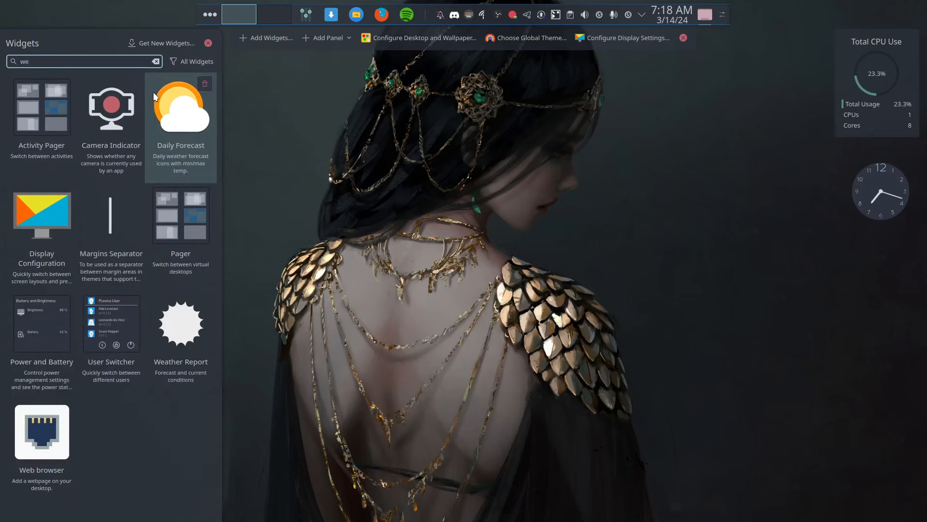
drag(153, 91, 515, 306)
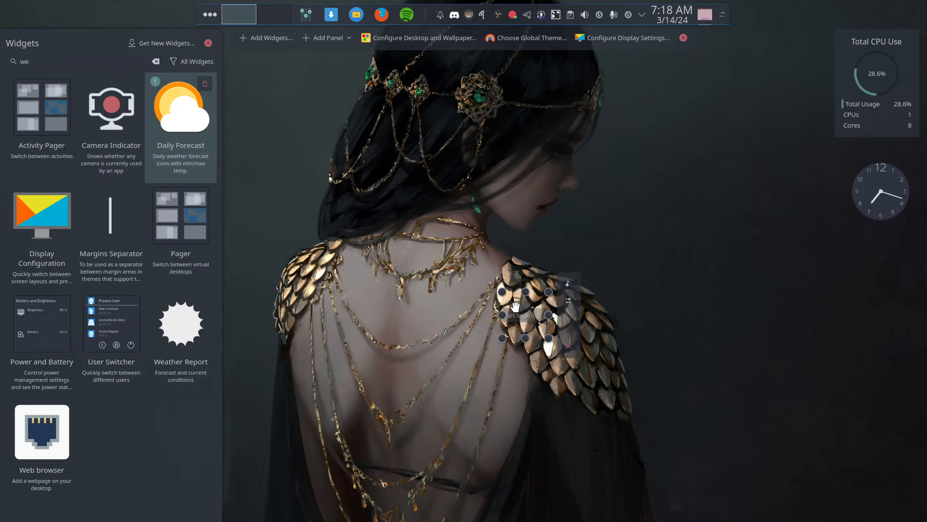
Enlarge the Daily Forecast widget and move it to the right side of the desktop, below the Analog Clock
drag(549, 338, 641, 369)
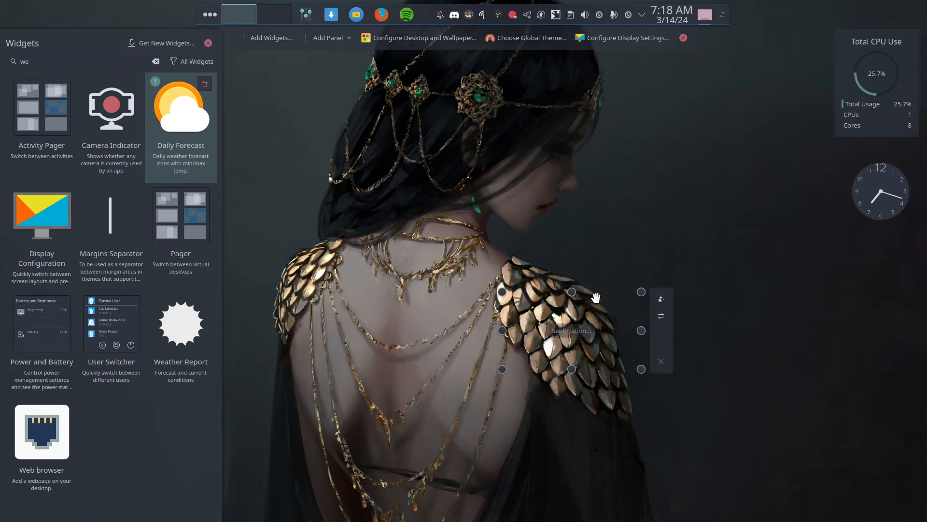
drag(598, 298, 809, 331)
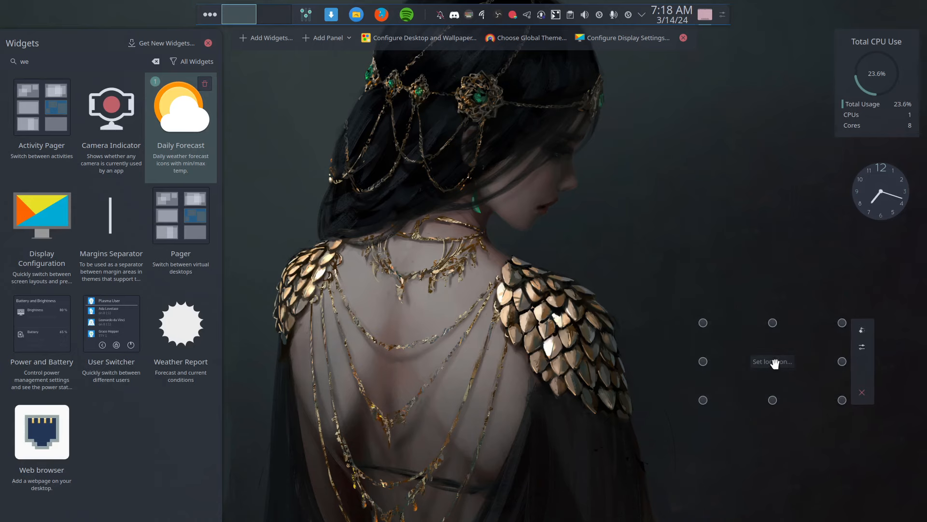
Set the Daily Forecast widget's location to the weather station "Antwerp International Airport, Belgium, BE (BBC Weather)", searching for "antwerp"
click(862, 346)
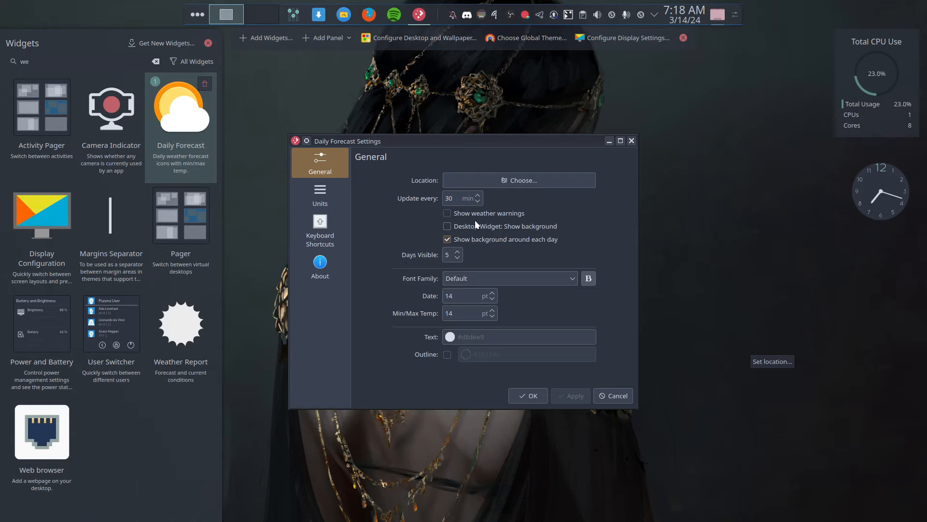
click(516, 182)
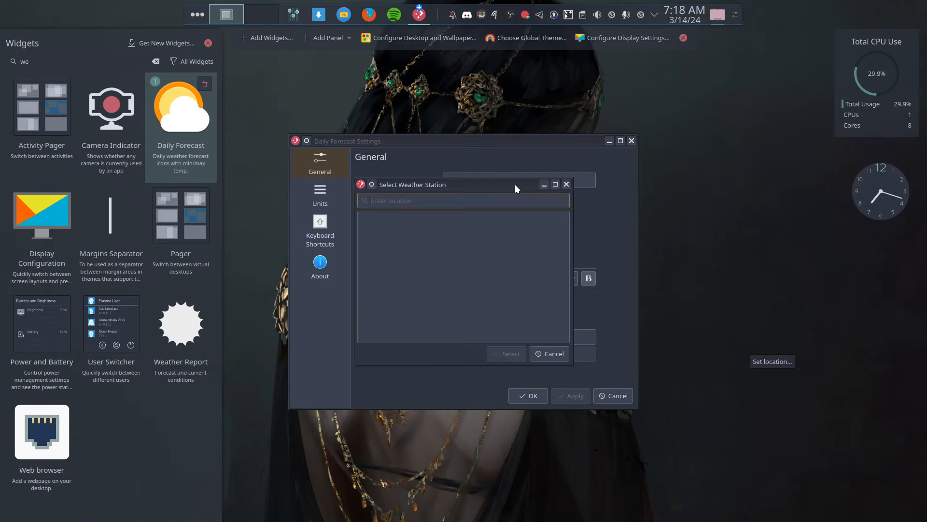
text(antwerp)
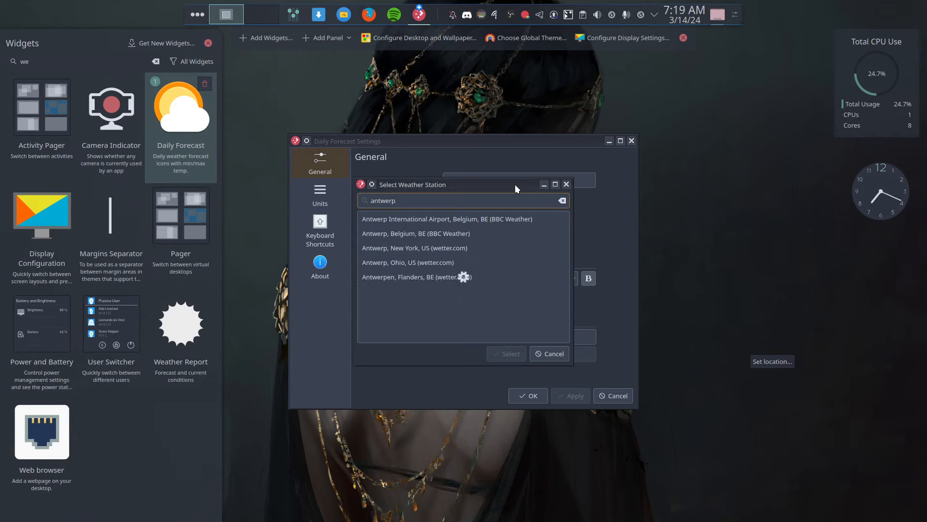
click(443, 218)
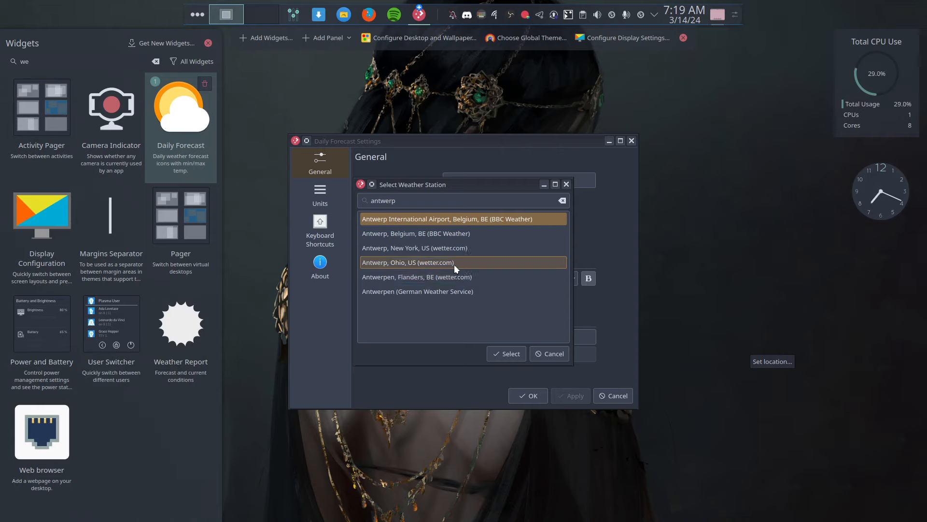
click(506, 351)
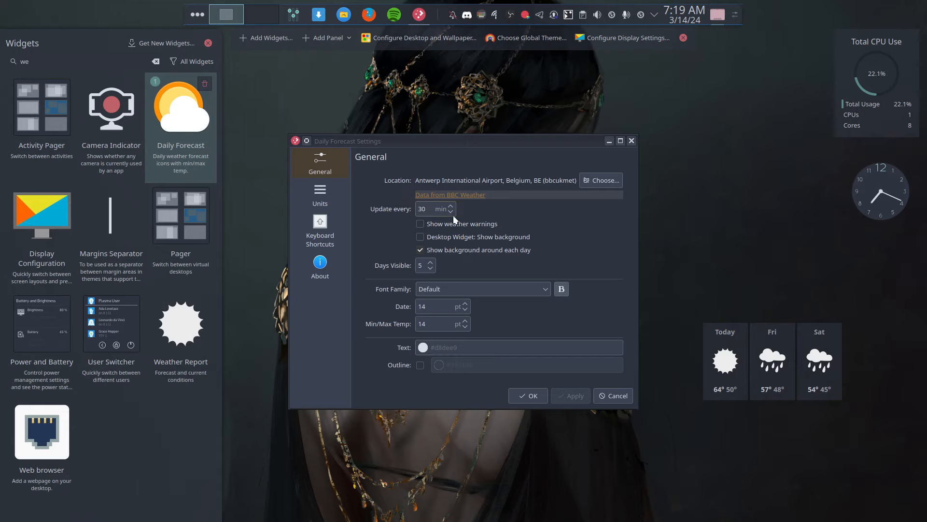
Set the forecast's temperature unit to Celsius (°C), adjust the number of visible days and accept the settings
click(320, 191)
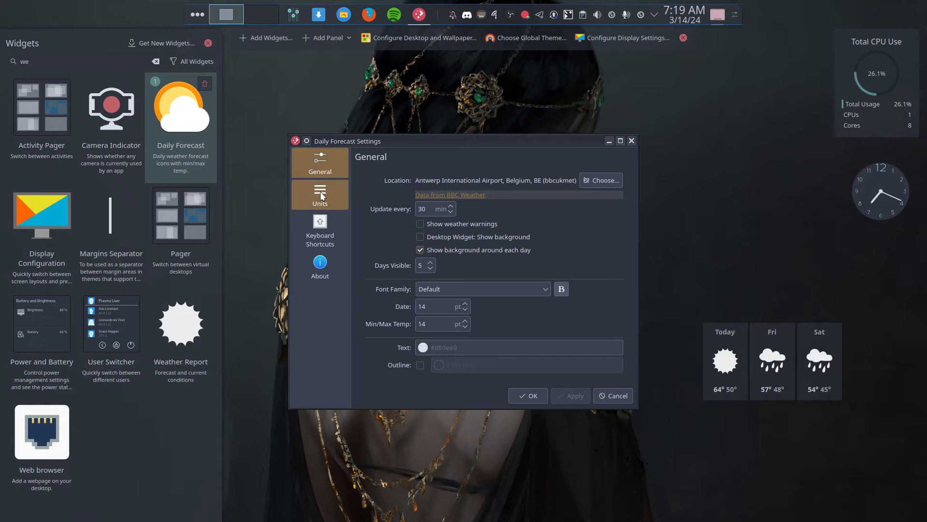
click(485, 184)
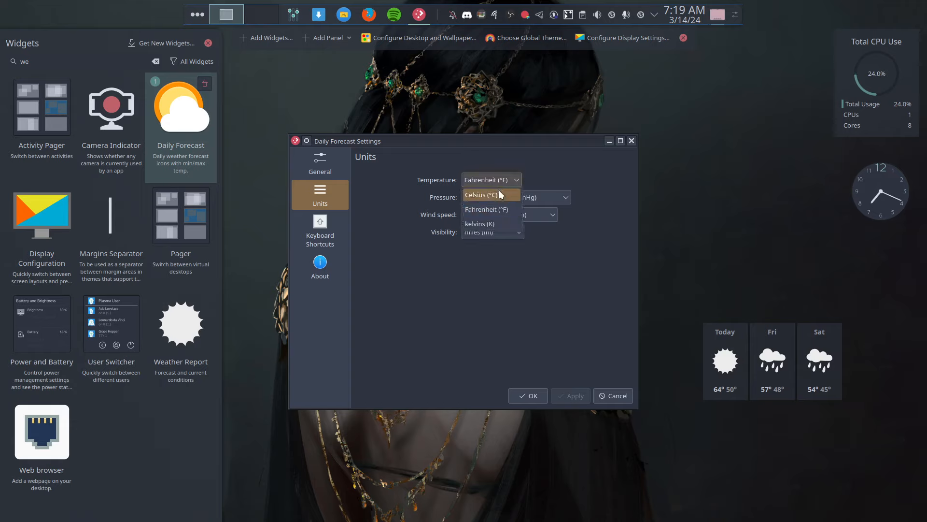
click(502, 195)
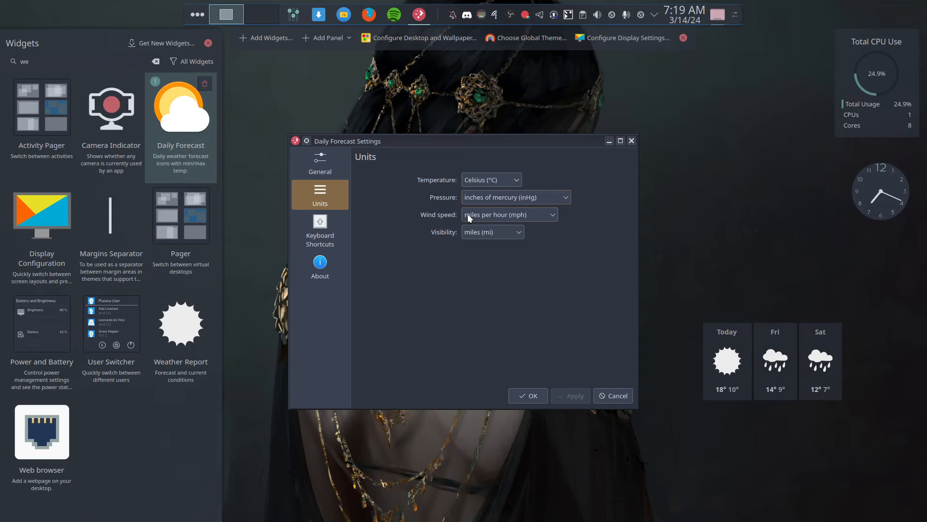
click(323, 164)
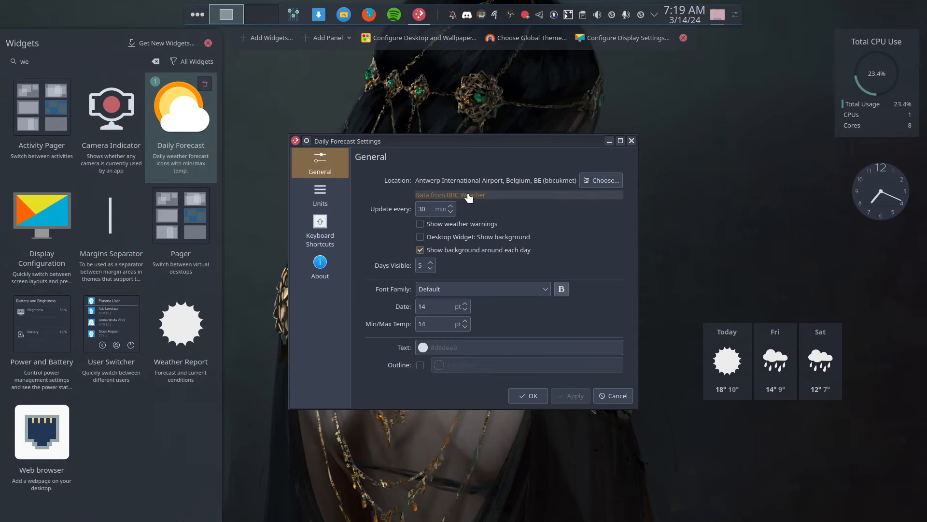
click(431, 263)
click(533, 395)
Narrow the Daily Forecast widget, place it in the lower-right corner of the desktop and leave the desktop's edit mode
mouse_move(774, 363)
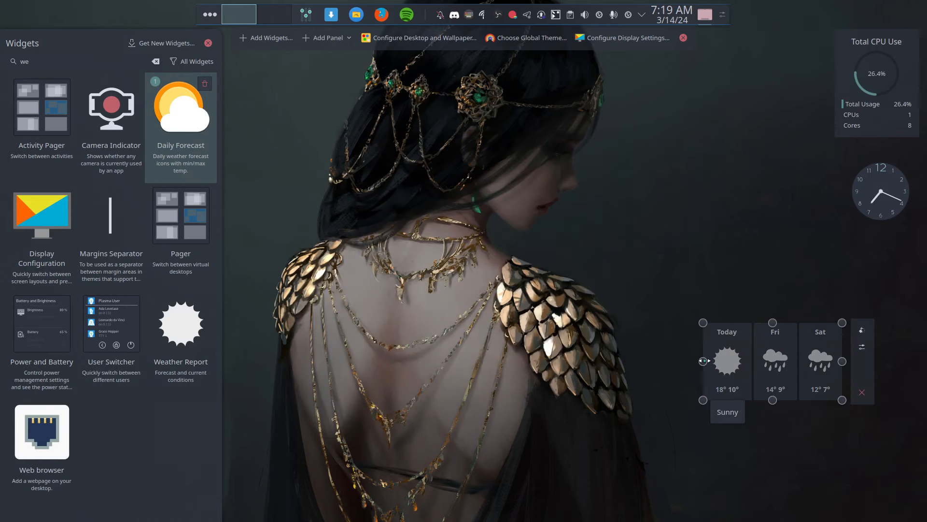
drag(703, 361, 755, 373)
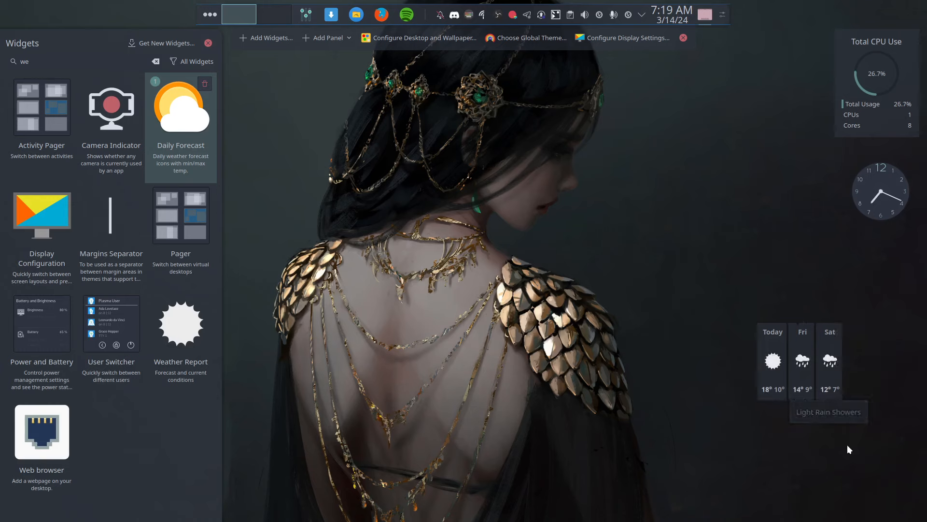
drag(834, 377, 912, 485)
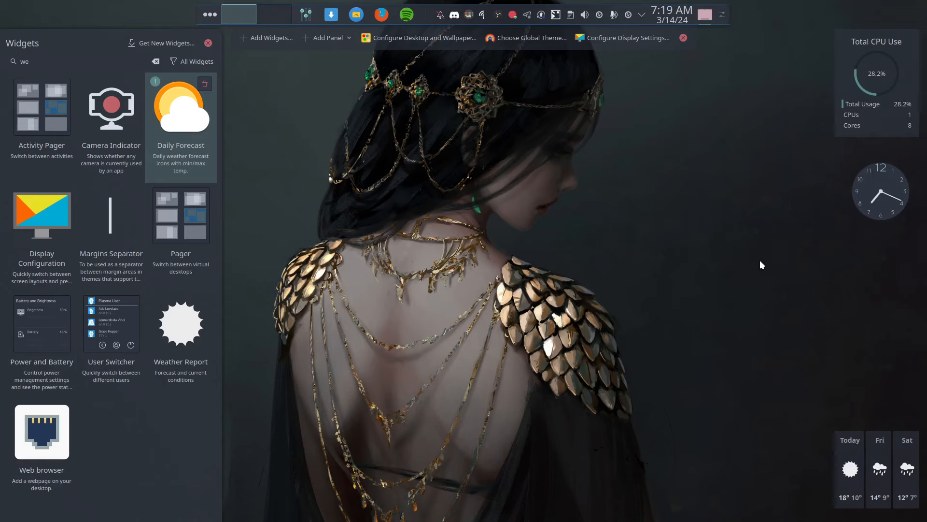
mouse_move(846, 505)
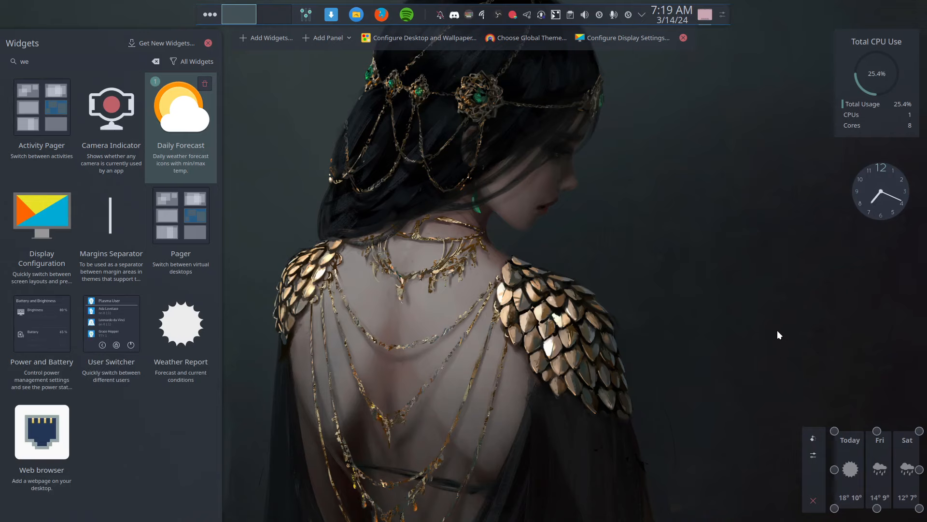
click(209, 43)
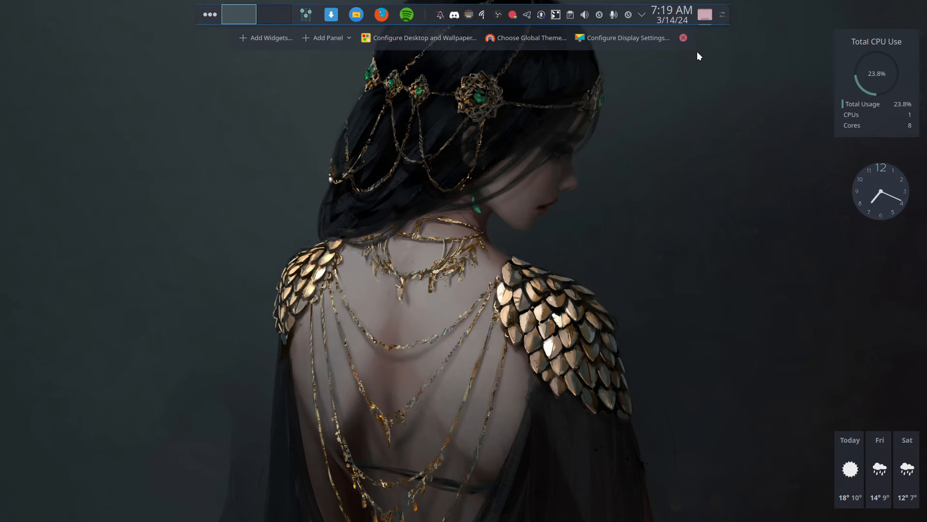
click(684, 39)
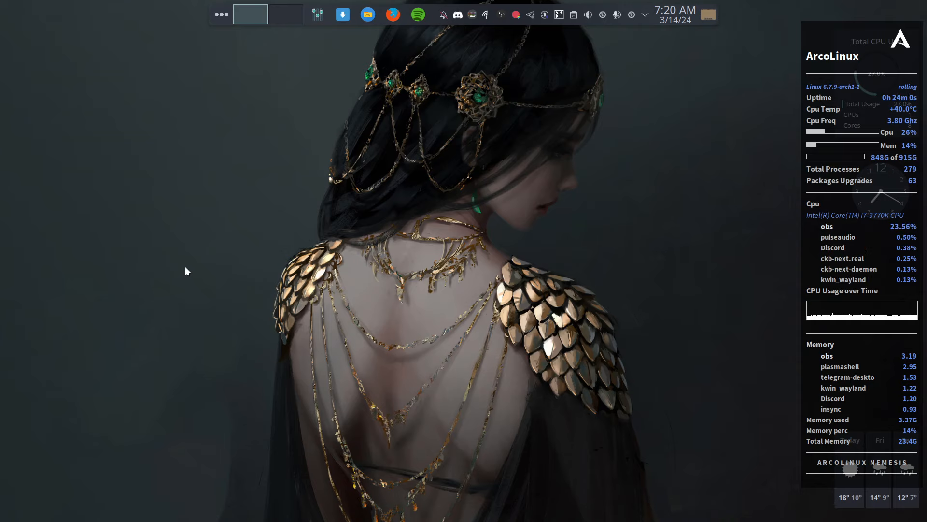
Open System Monitor and filter its running applications by "con"
key(ctrl+Escape)
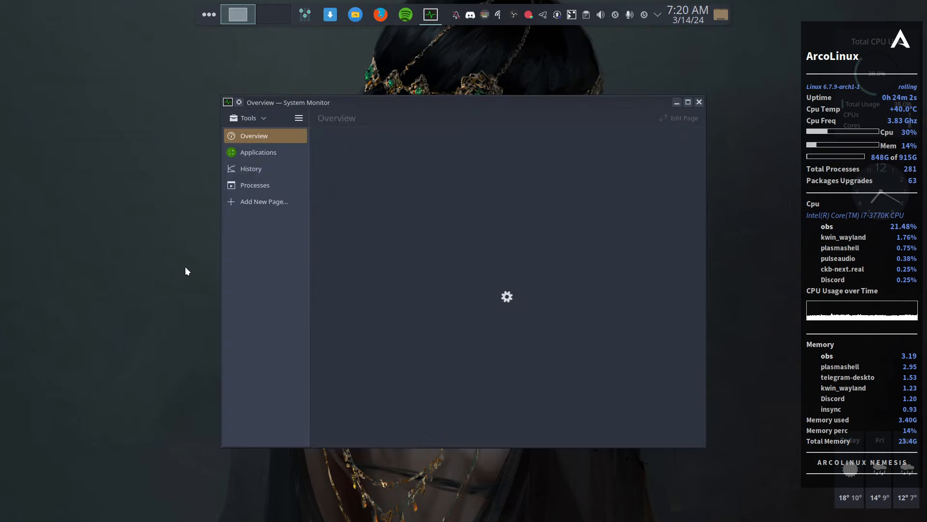
click(241, 151)
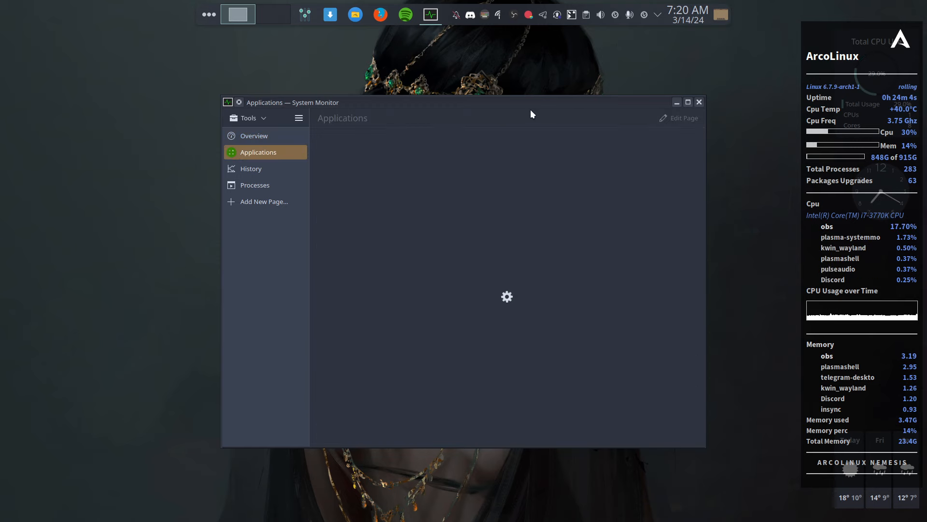
text(c)
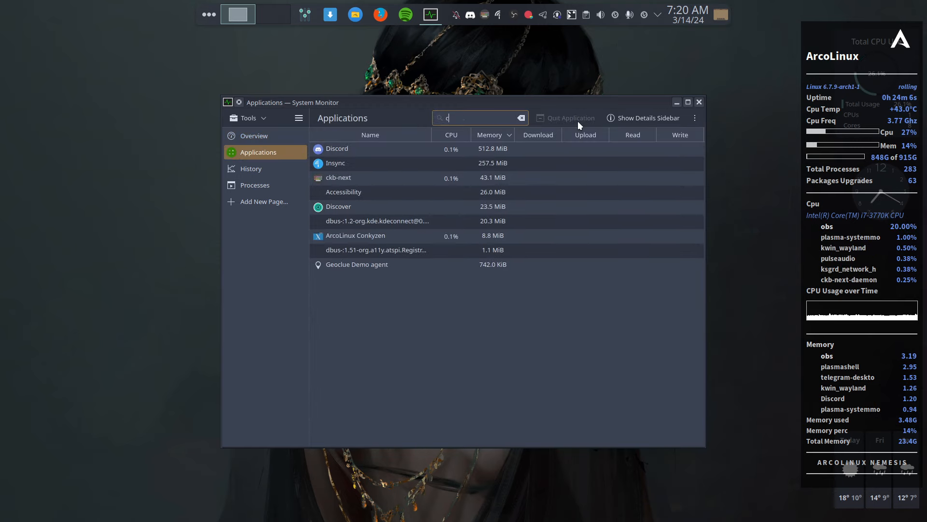
text(on)
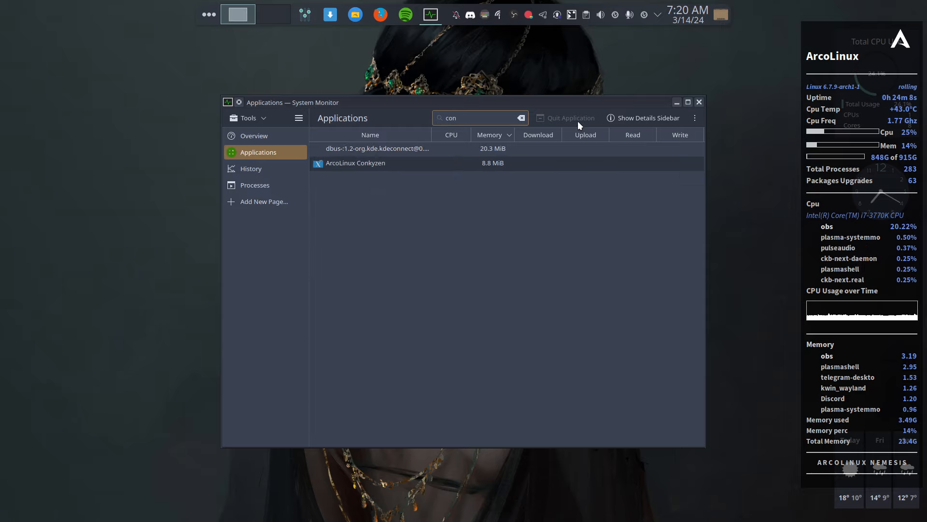
Quit the ArcoLinux Conkyzen application, turning off further confirmation requests, and close System Monitor
click(485, 162)
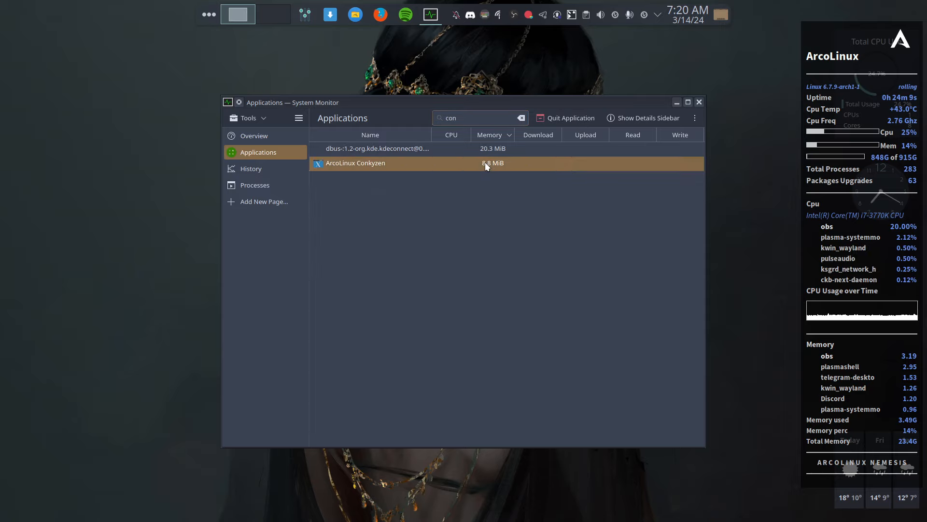
click(557, 119)
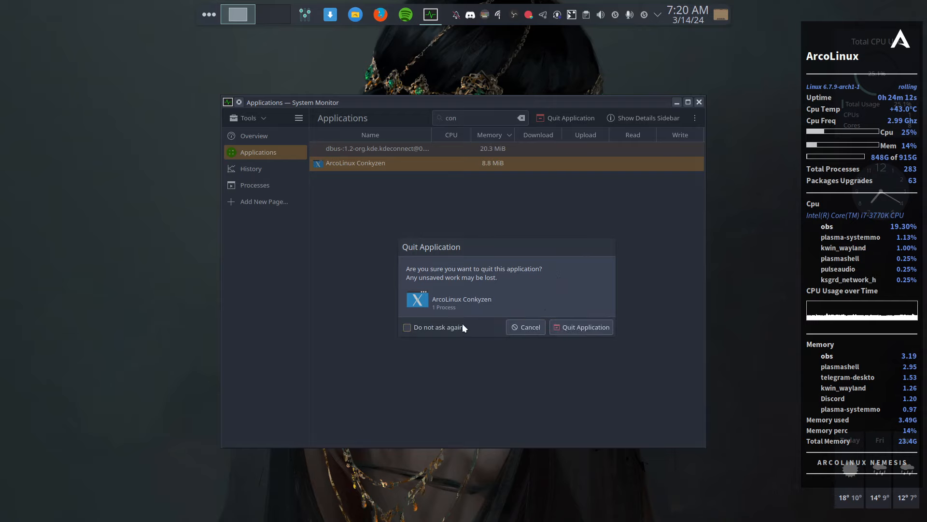
click(448, 328)
click(583, 327)
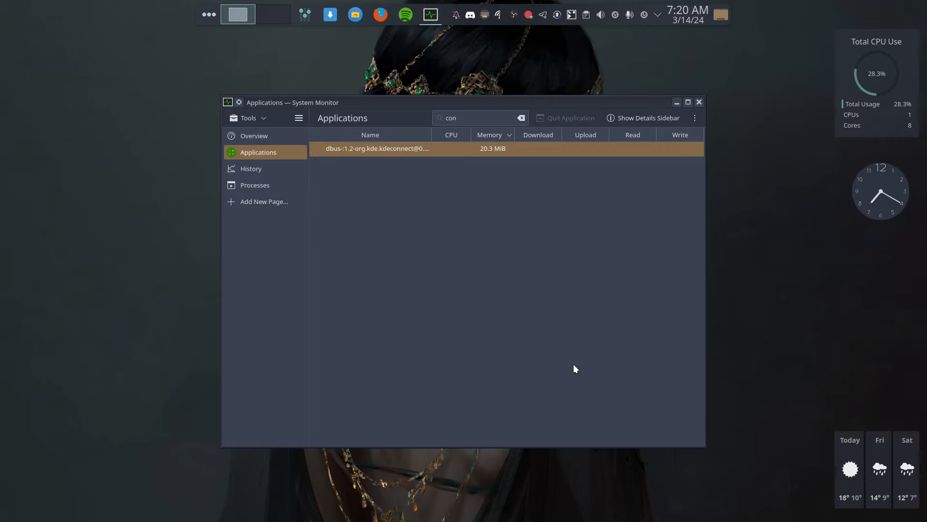
click(699, 102)
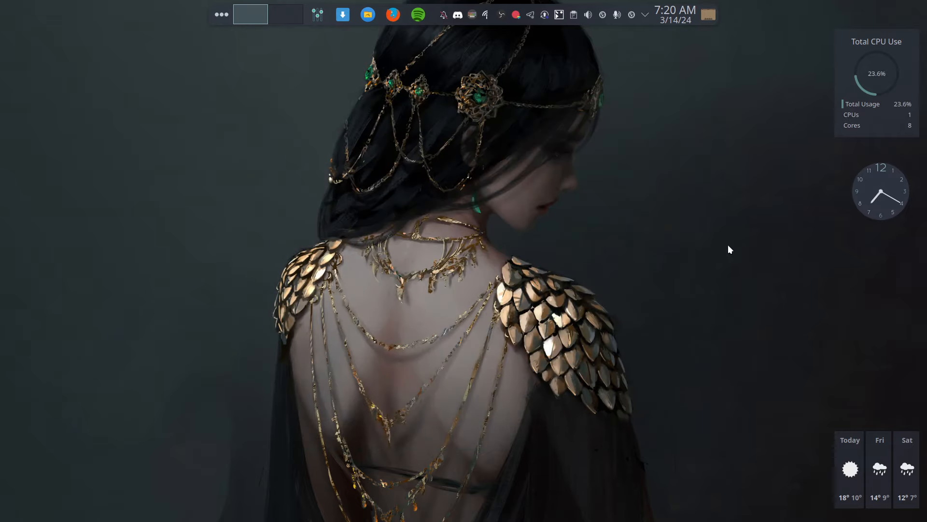
click(873, 189)
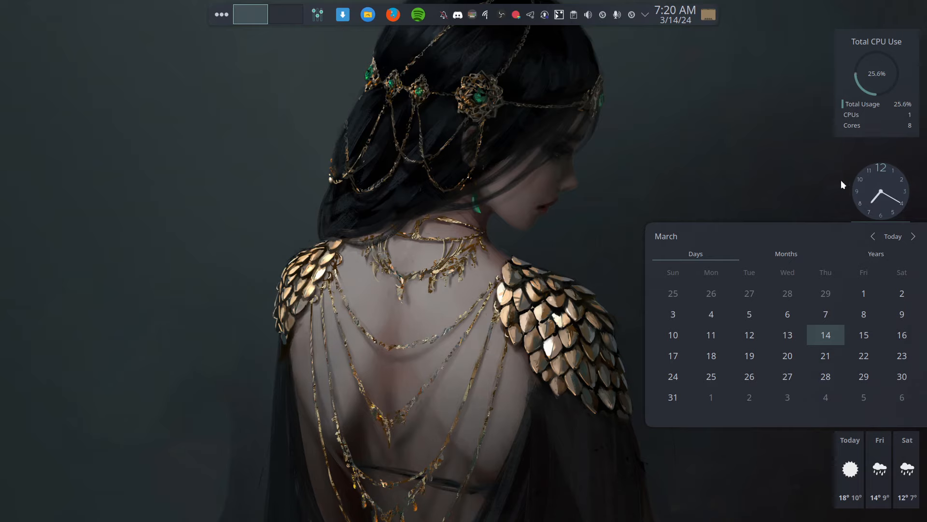
click(865, 178)
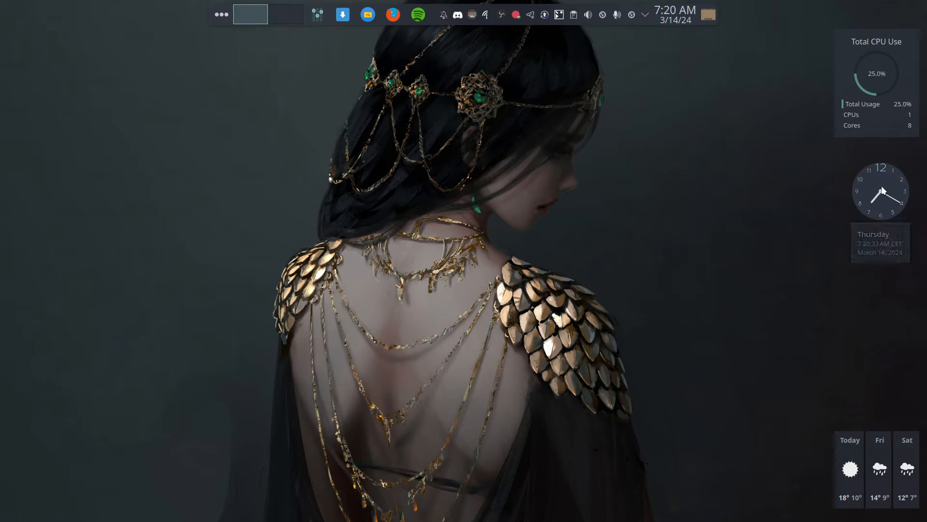
drag(882, 185, 47, 56)
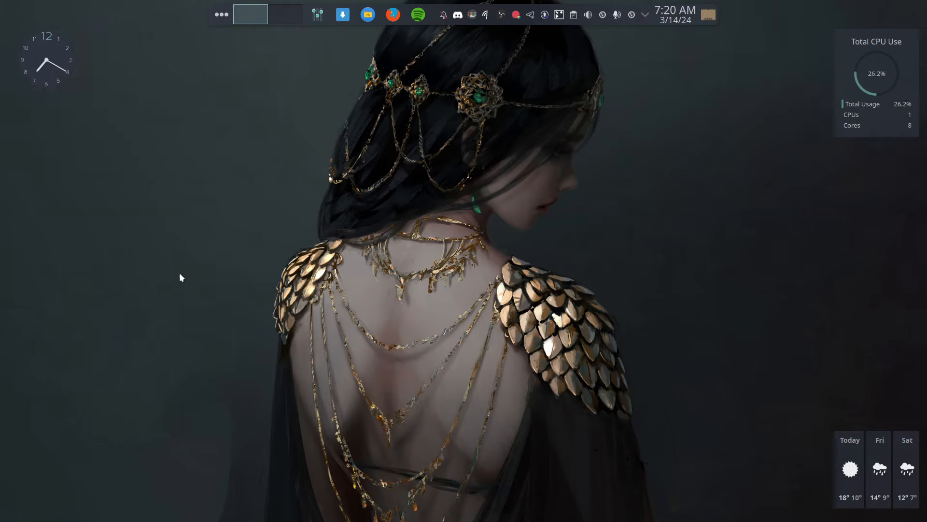
click(54, 62)
click(54, 63)
Widen the Daily Forecast widget to about twice its width, extending it towards the middle of the desktop
click(883, 451)
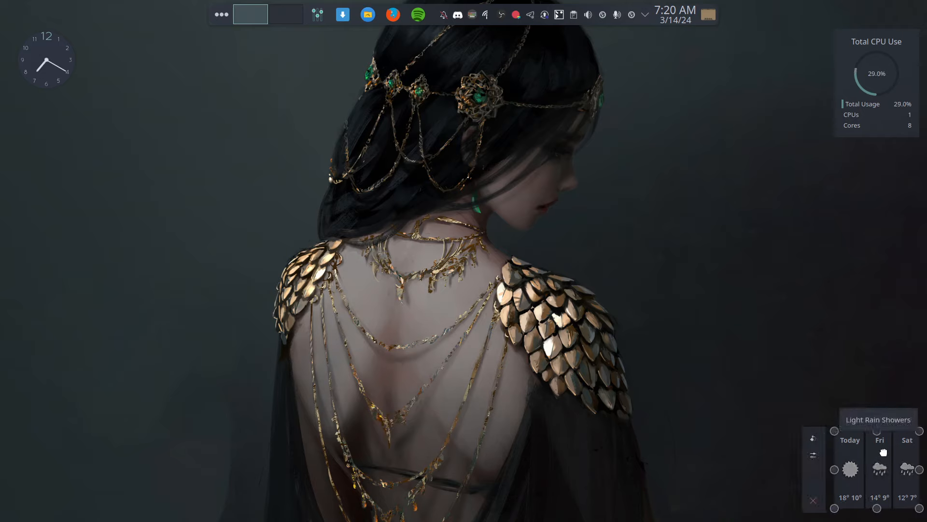
drag(834, 468, 751, 465)
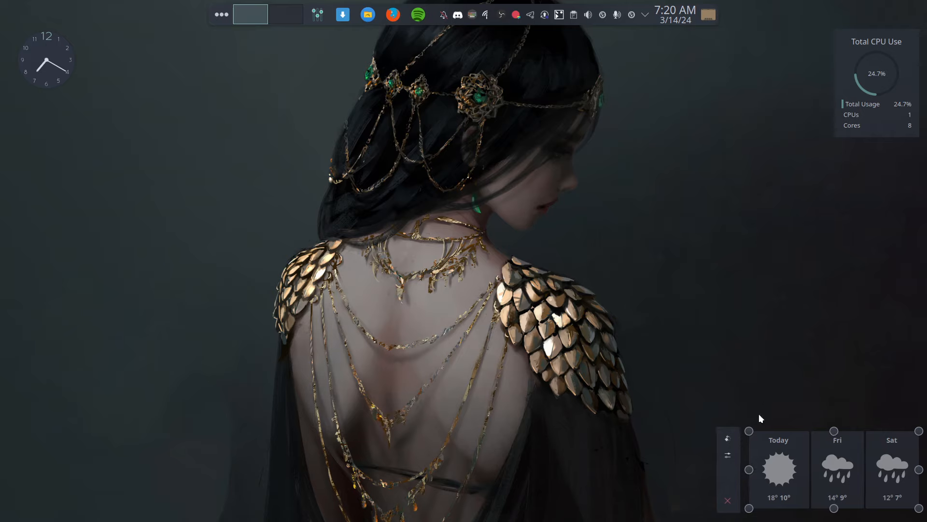
mouse_move(910, 456)
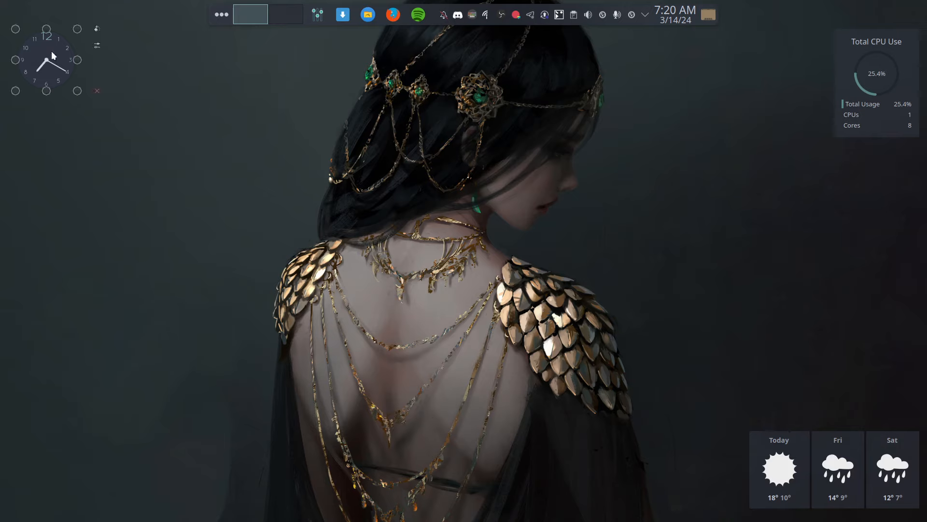
Remove the Analog Clock and Total CPU Use widgets from the desktop
click(97, 91)
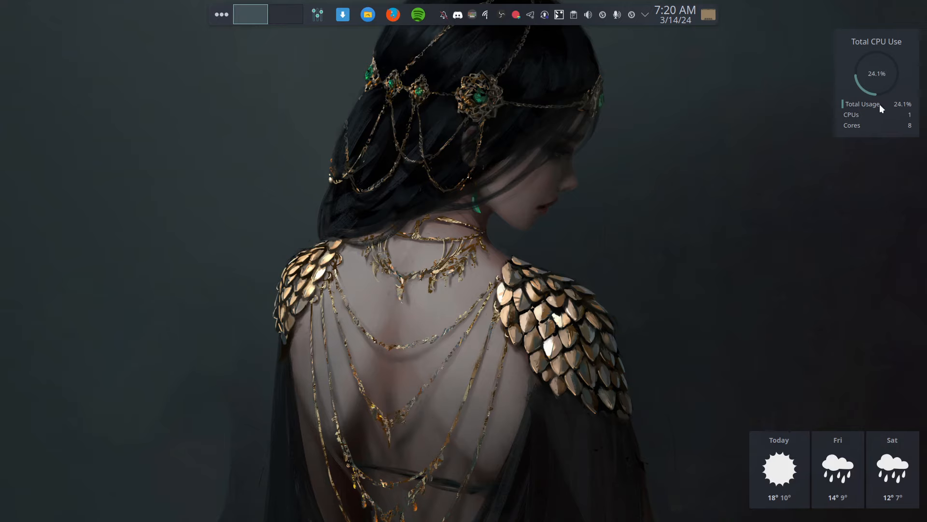
click(906, 125)
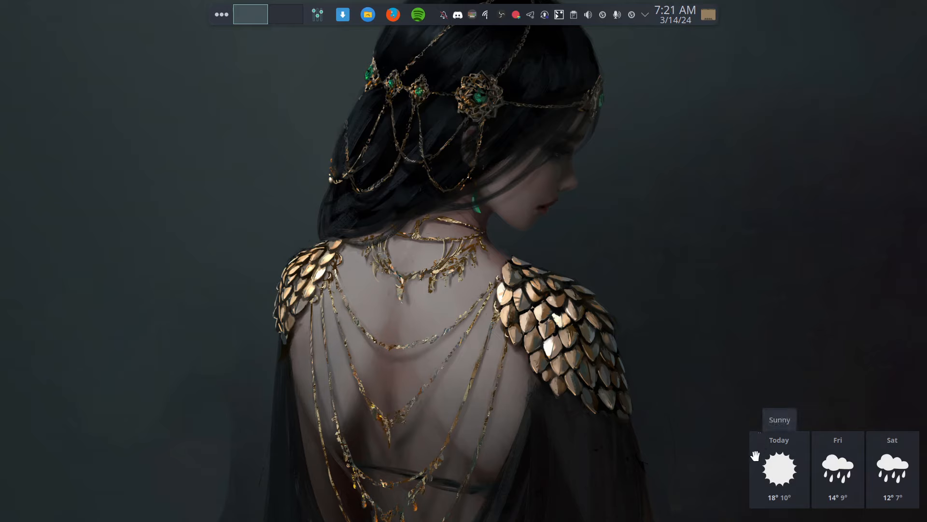
Make the Daily Forecast widget slightly smaller, keeping it in the lower-right corner of the desktop
mouse_move(755, 457)
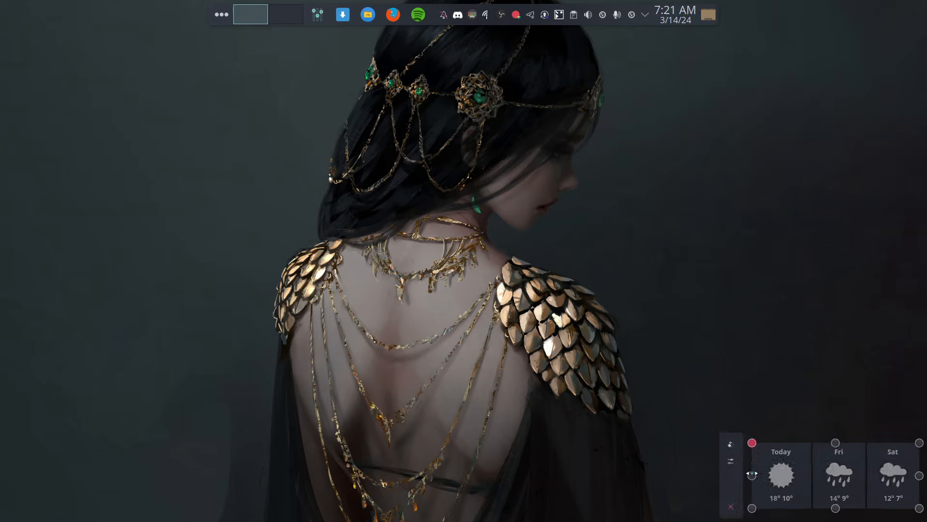